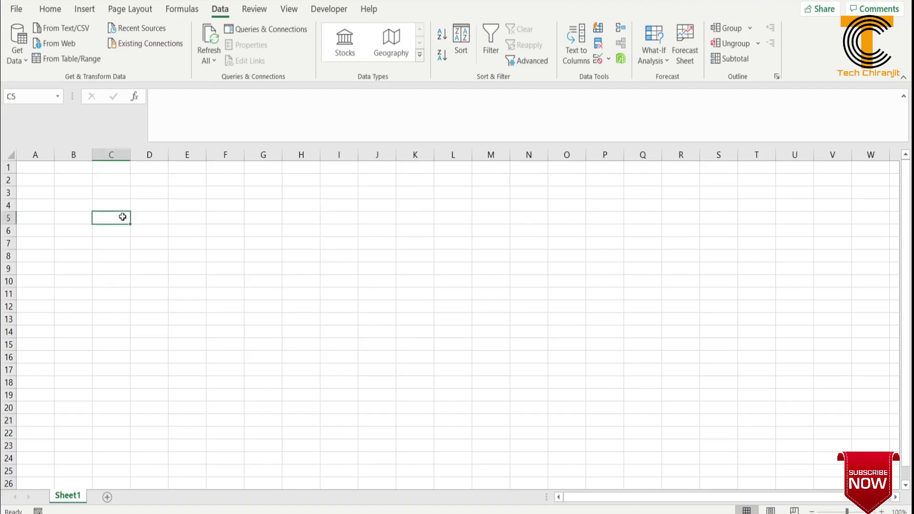
Select cell C5 and look through the Home and Data ribbon tabs
click(208, 239)
click(142, 239)
click(110, 216)
click(254, 262)
click(176, 239)
click(143, 229)
click(108, 215)
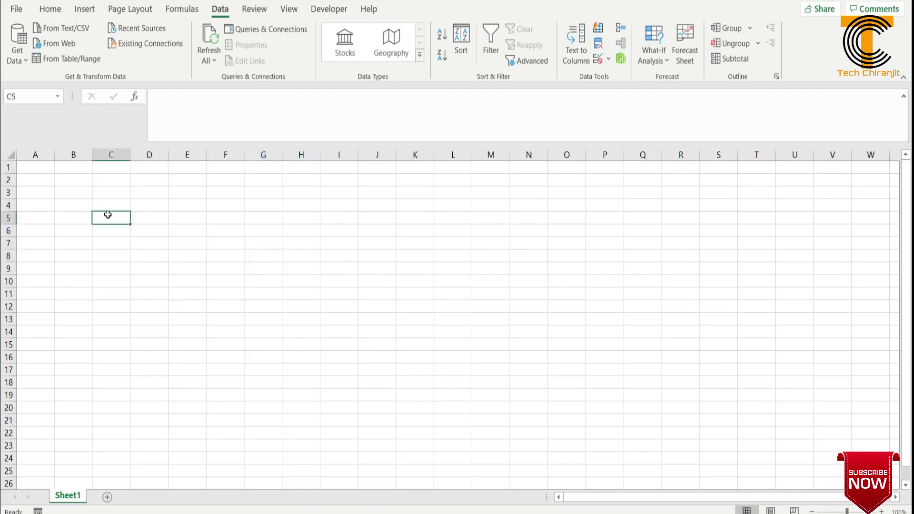
click(51, 9)
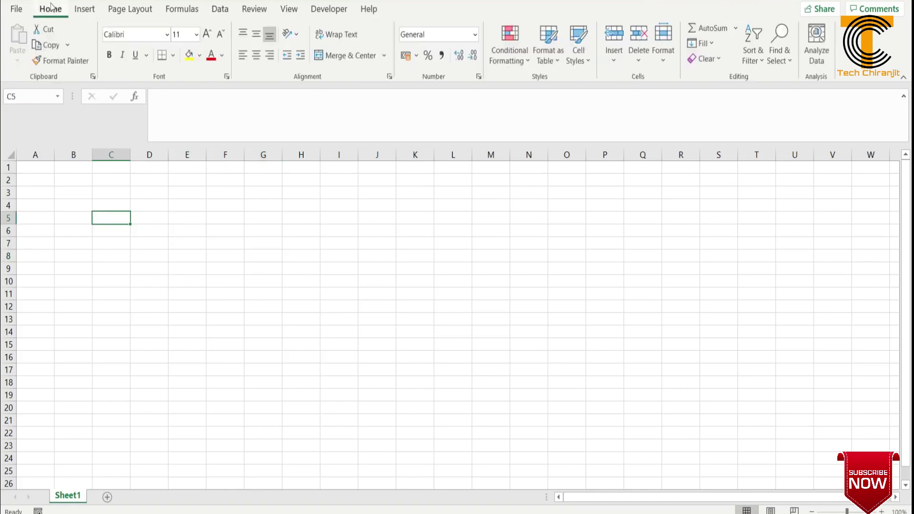
click(217, 9)
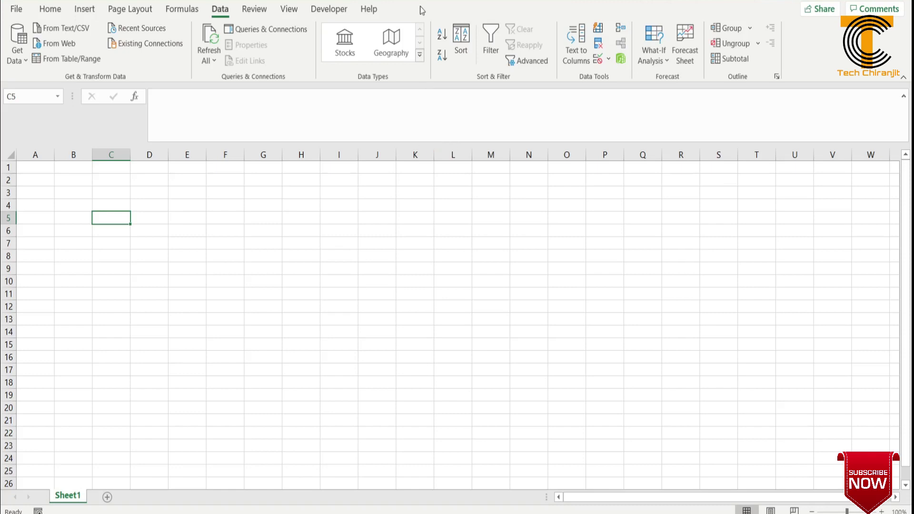
Switch to the Insert tab and select cell C5 to start the header row
click(91, 12)
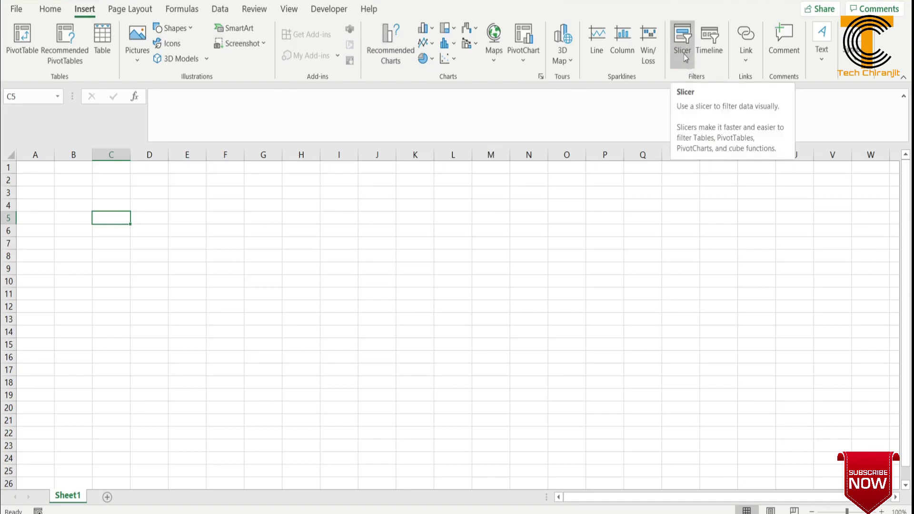
click(102, 232)
click(103, 209)
click(126, 240)
click(102, 214)
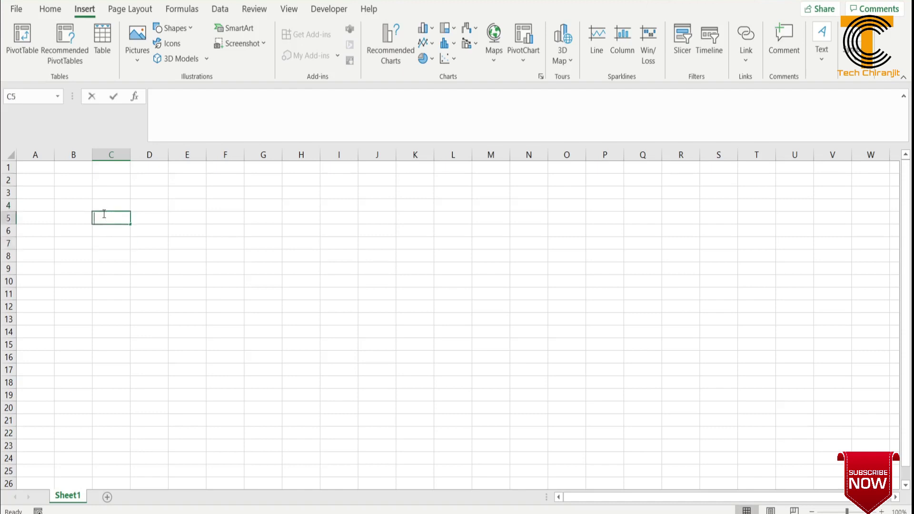
Enter headers Studen ID, Student Name, Address and District in B5:E5, fitting column C
text(Student Na)
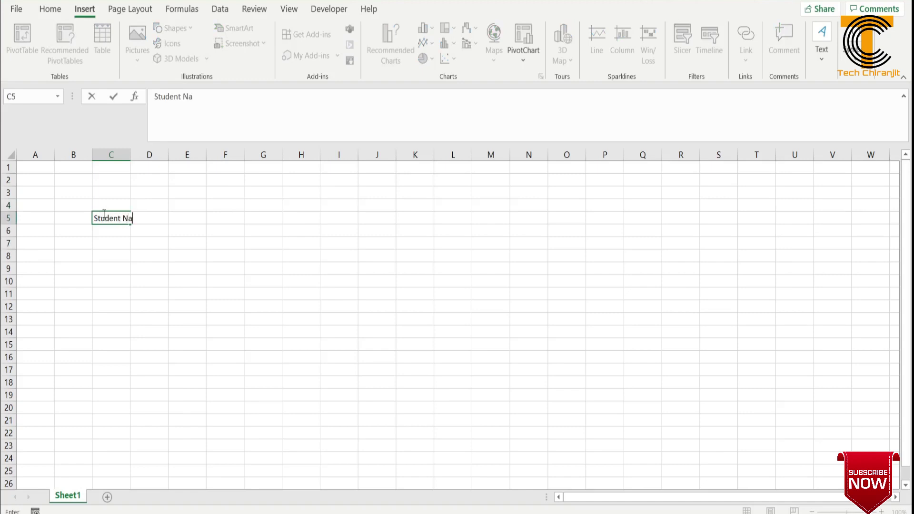
text(me)
key(Tab)
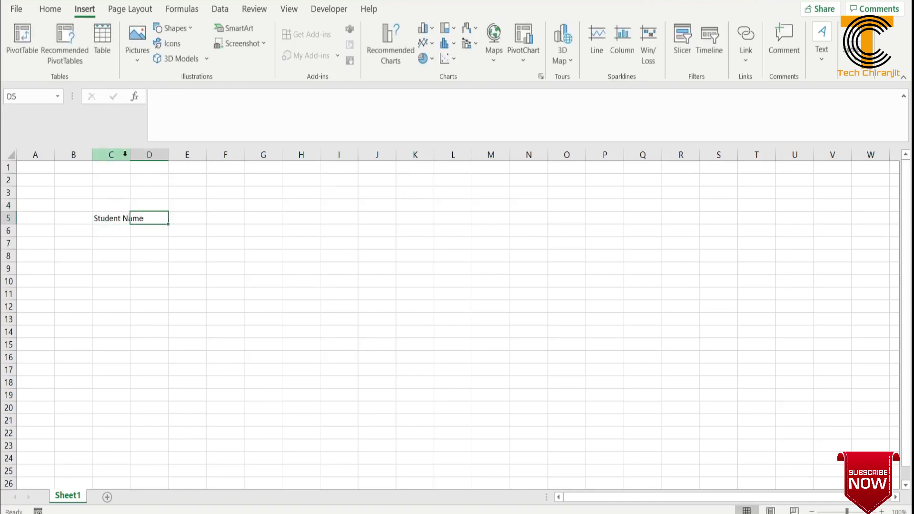
double_click(130, 155)
text(Address)
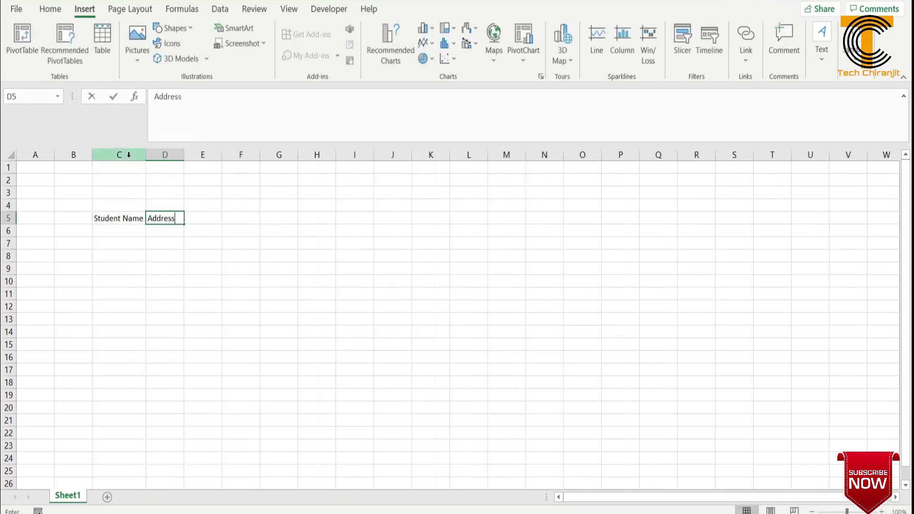
key(Tab)
text(District)
key(Return)
key(Left)
key(Up)
text(Studen ID)
key(Return)
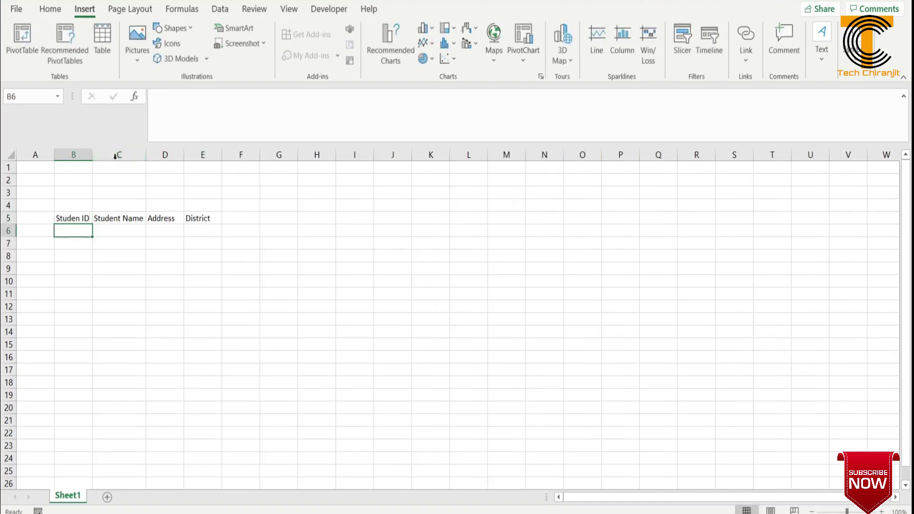
Number the students 1 to 10 down column B by filling from 1 and 2
text(1)
key(Return)
text(2)
key(Return)
drag(70, 230, 92, 458)
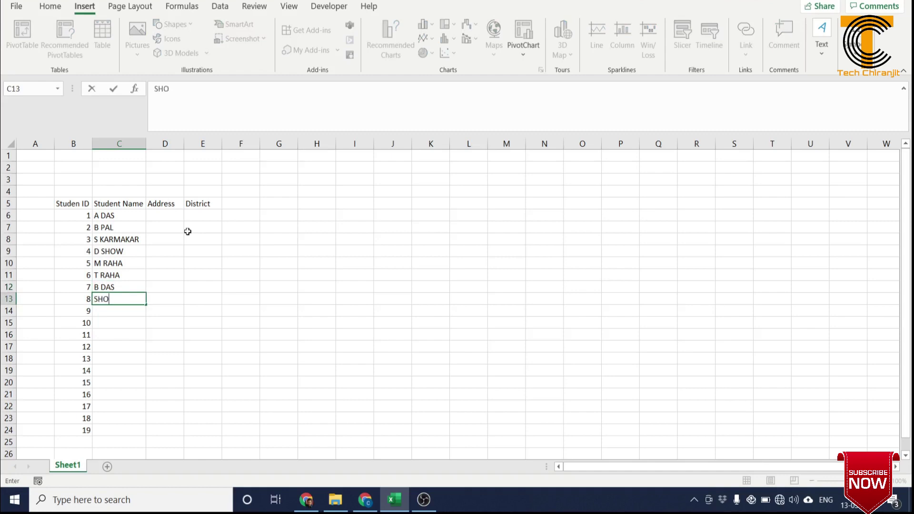
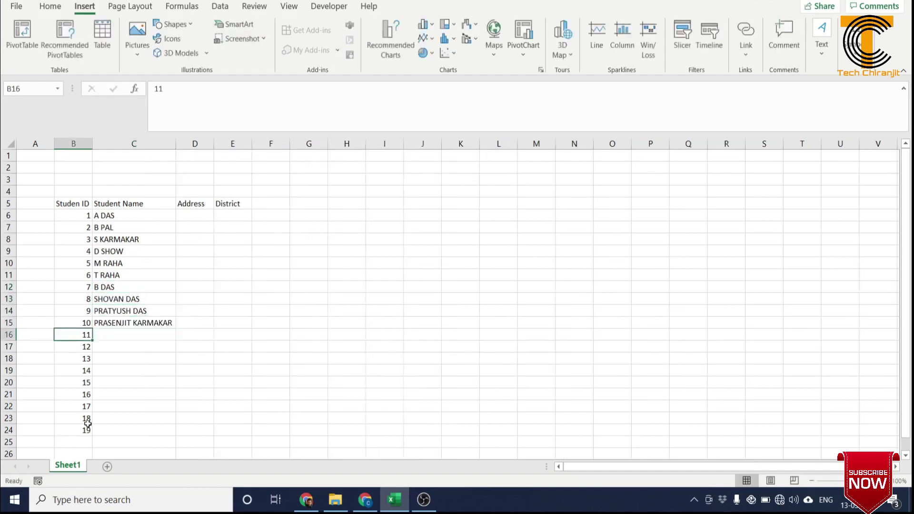
Enter the ten student names and their addresses (Naihati, Halisahar, Kolkata, Howrah…), fitting column D
click(183, 215)
text(Naihati Halisahar Kanchrapara)
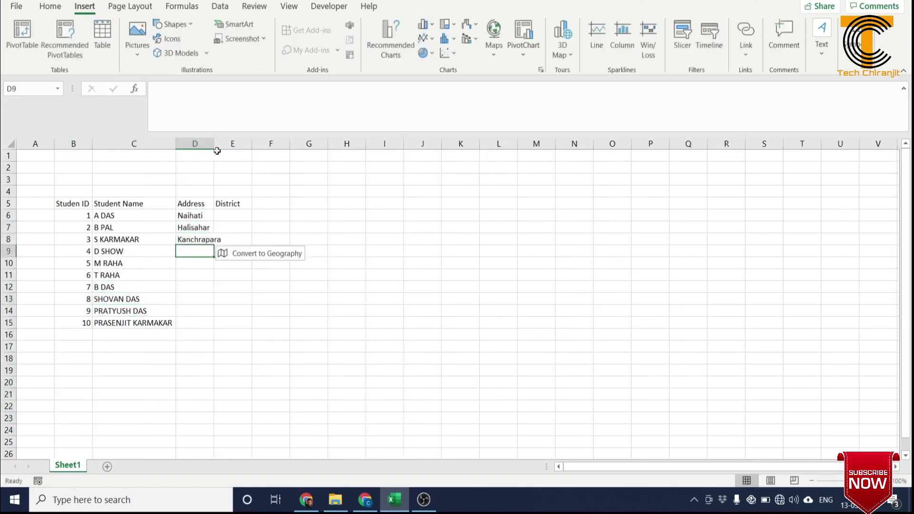
double_click(214, 144)
text(Kolkata Shyamanagr Howrah Naihati Halisahar Ka Naihati North 24 PGS)
key(ctrl+Return)
Enter the districts, such as South 24 PGS, and fit column E
text(South 24 PGS)
key(ctrl+Return)
double_click(262, 143)
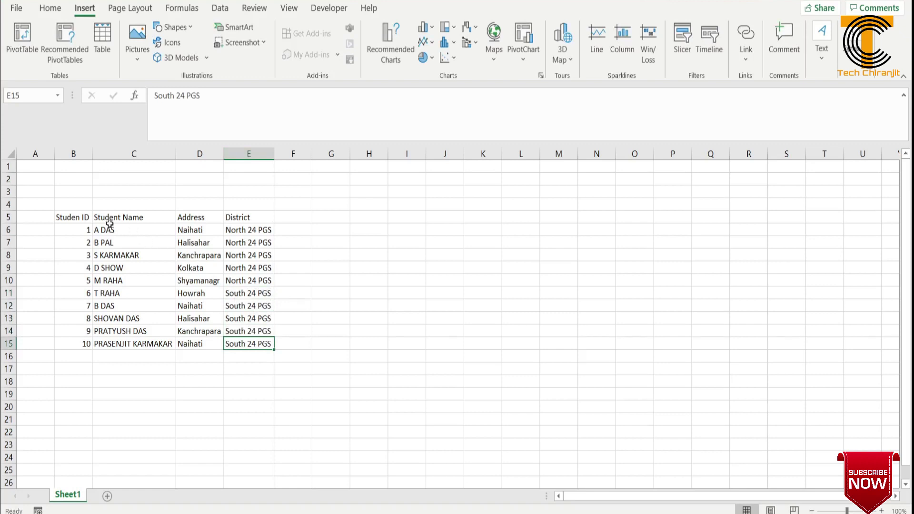
Apply All Borders to the student list B5:E15
click(91, 216)
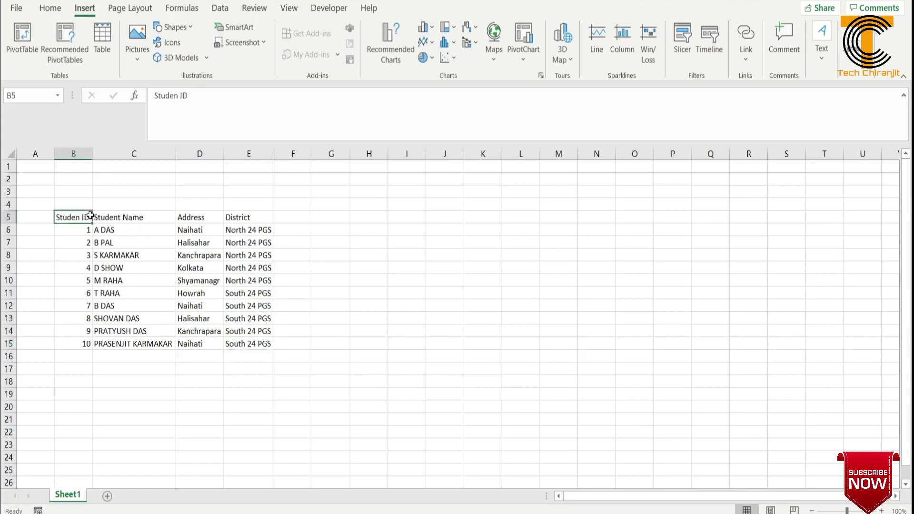
shift+click(258, 347)
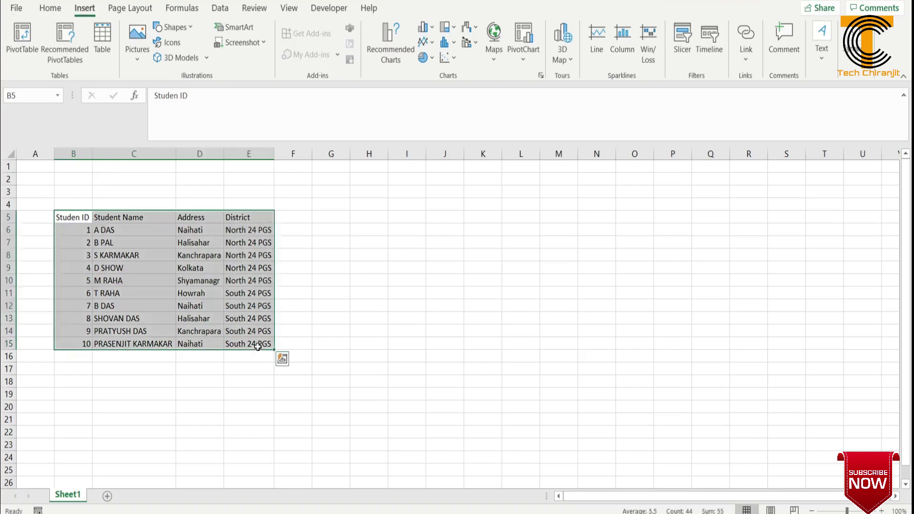
key(alt+h)
key(b)
key(a)
click(317, 233)
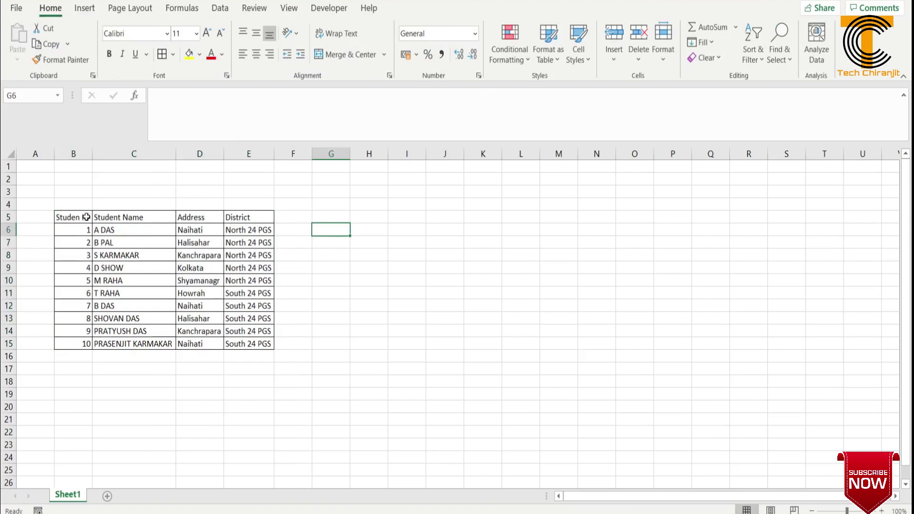
Turn on Filter for the header row from Sort & Filter
click(85, 217)
click(85, 242)
click(85, 217)
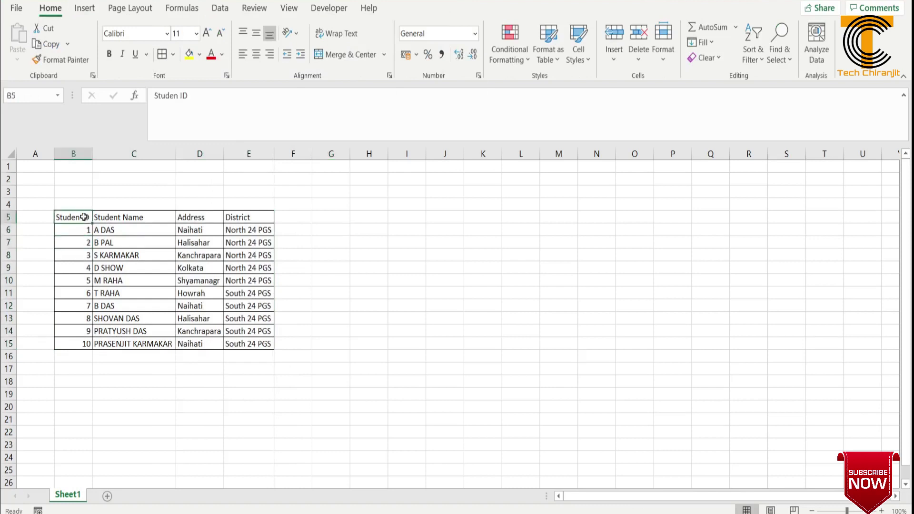
click(753, 50)
click(769, 136)
click(218, 217)
click(125, 373)
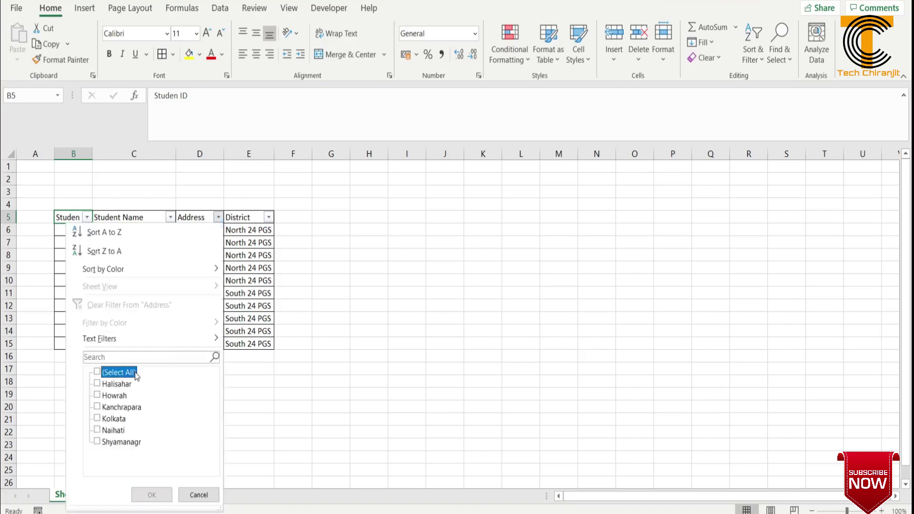
click(113, 430)
click(152, 495)
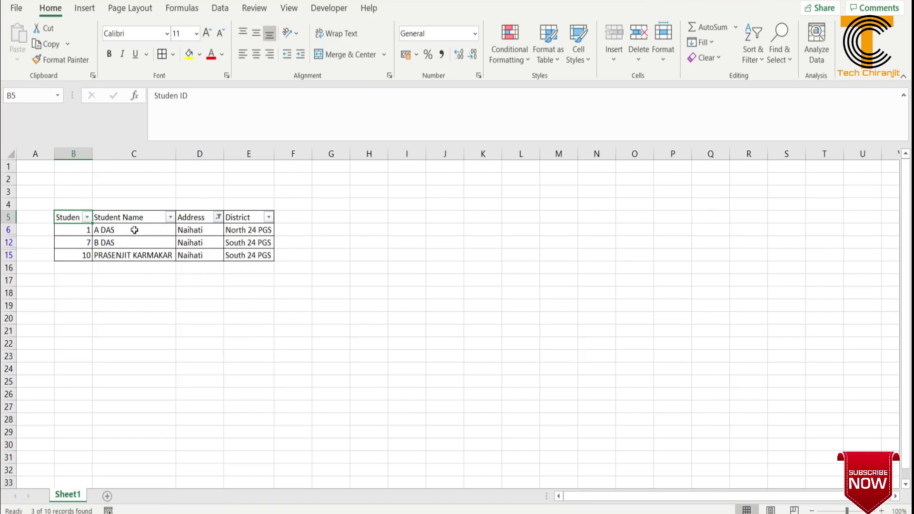
click(218, 218)
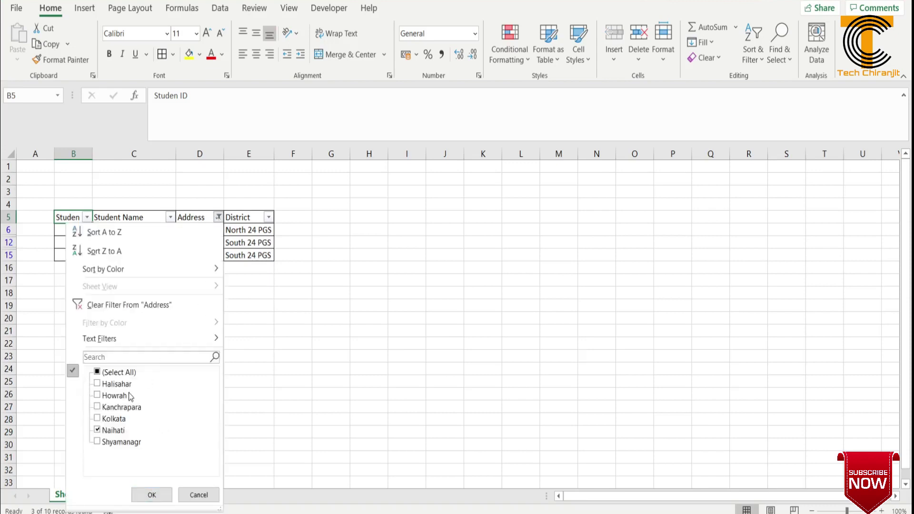
click(111, 431)
click(119, 396)
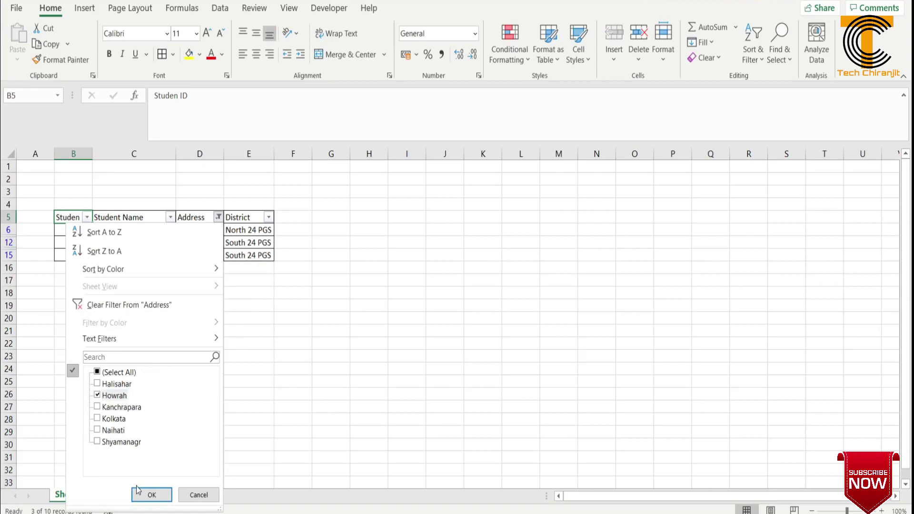
click(139, 493)
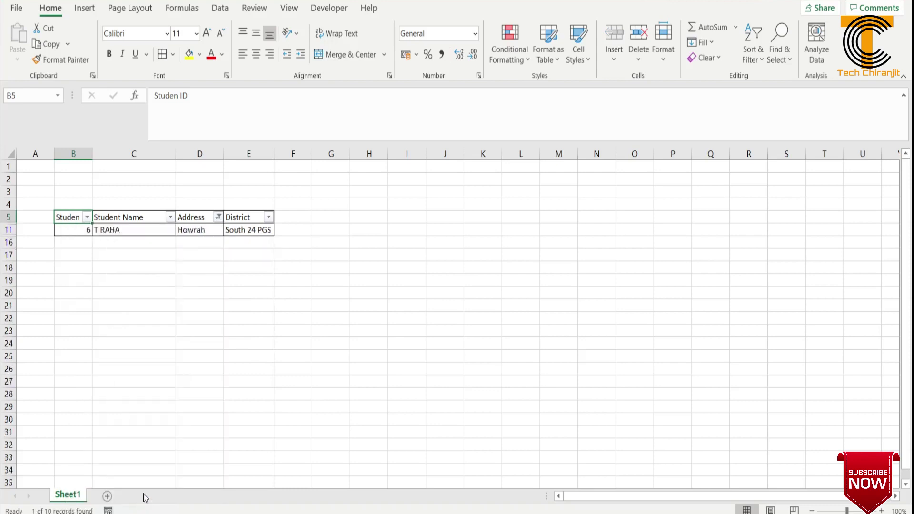
click(146, 231)
click(218, 217)
Clear the Address filter so all ten student rows show again
click(143, 303)
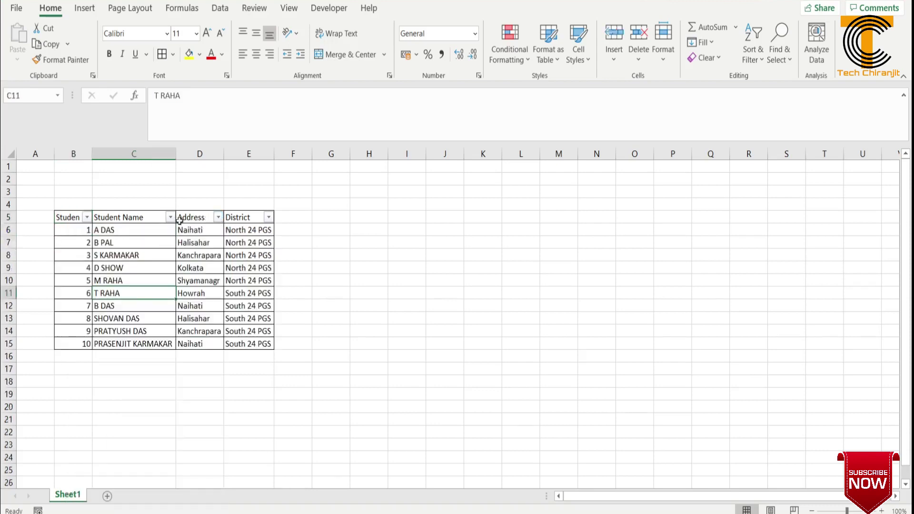
click(77, 217)
click(231, 281)
click(321, 278)
click(71, 218)
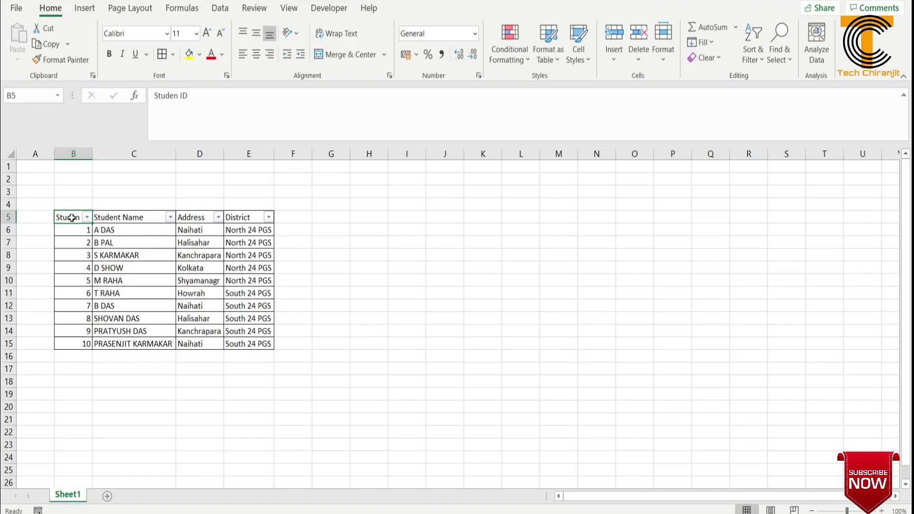
click(307, 244)
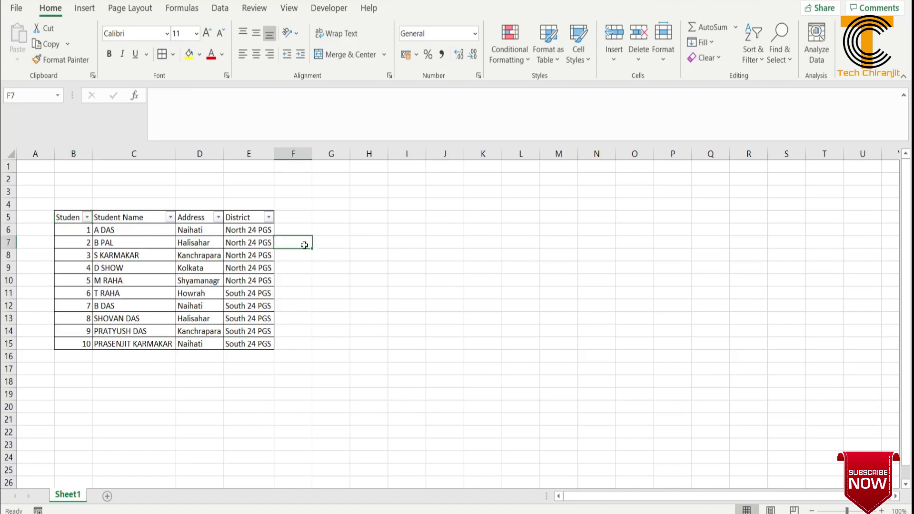
Select the list B5:E15, then B5, and bring up the Insert commands
drag(73, 221, 252, 344)
click(74, 217)
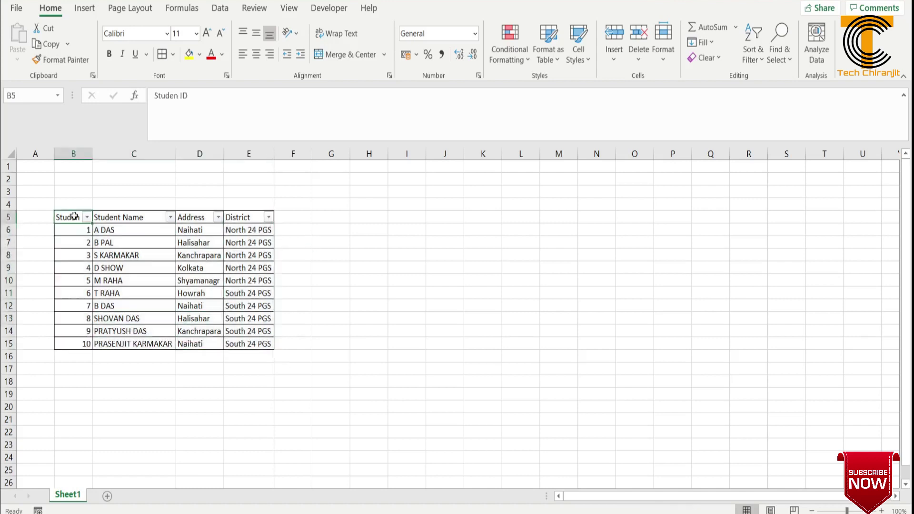
click(90, 13)
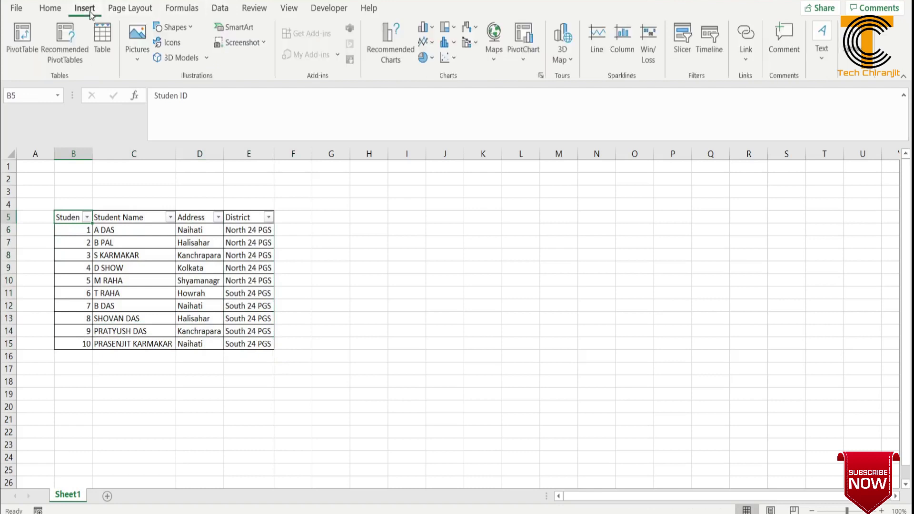
Try adding a slicer, then cancel the Existing Connections dialog
click(680, 53)
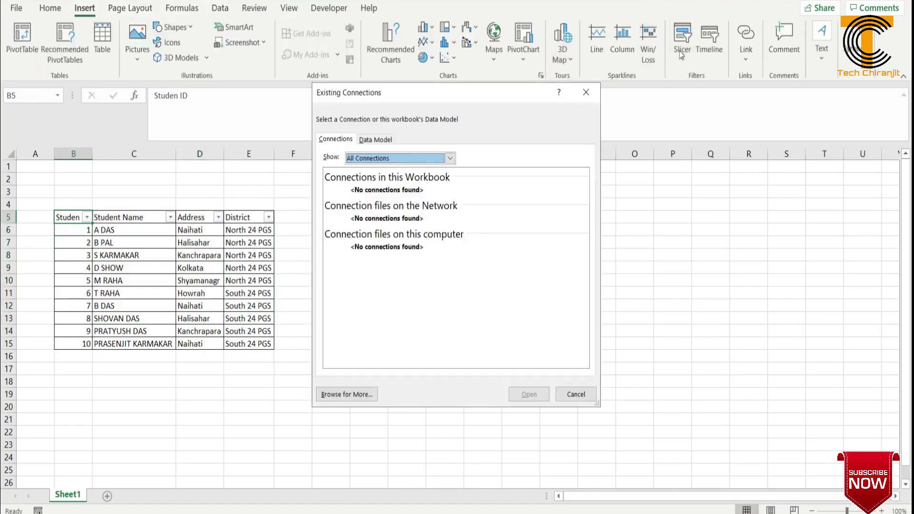
click(571, 397)
click(414, 366)
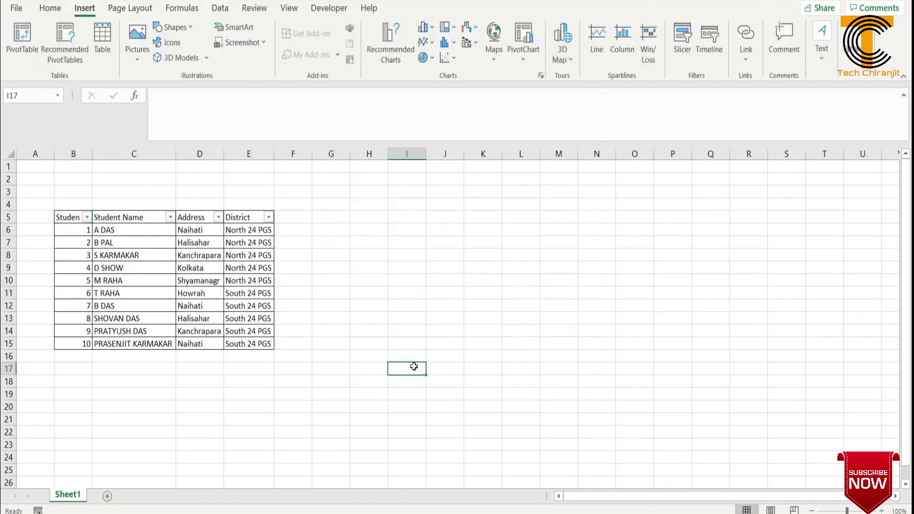
Turn off AutoFilter on the header row with Alt+D, F from B5
click(69, 218)
key(alt+d)
key(f)
key(f)
click(158, 294)
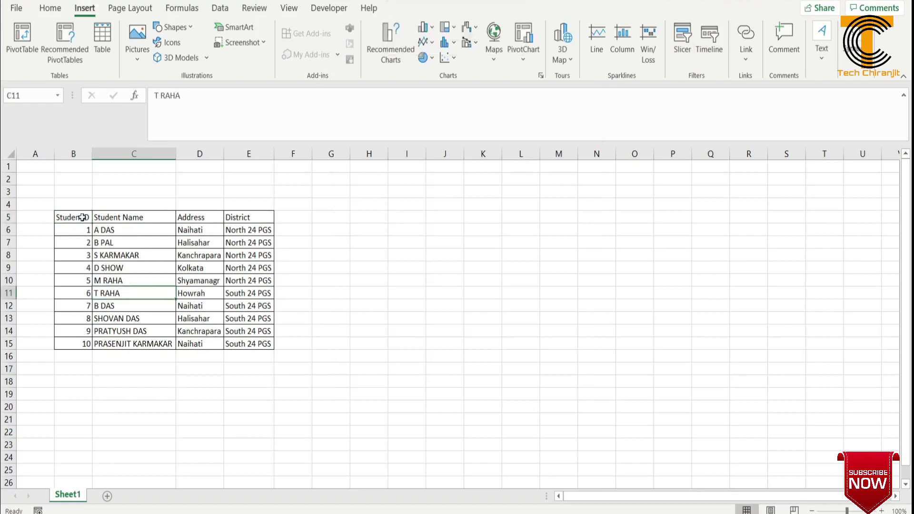
click(76, 219)
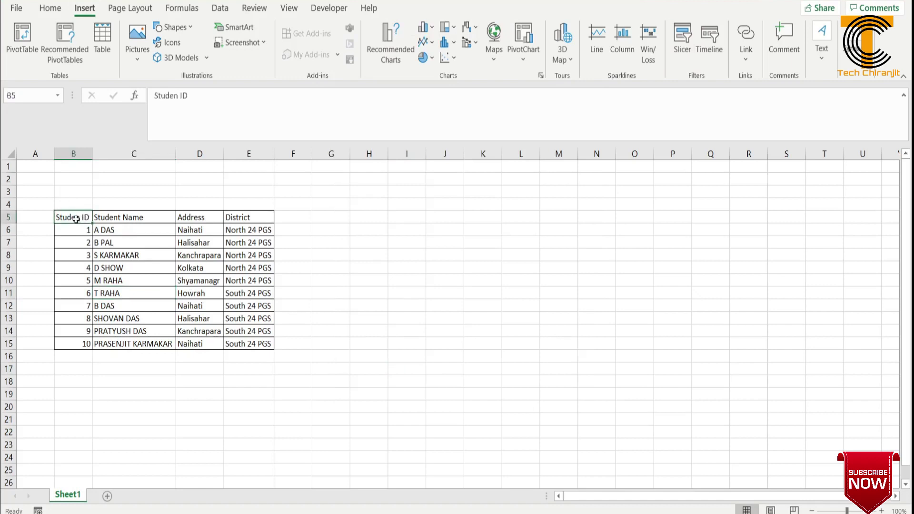
Convert B5:E15 into a table with headers, creating Table1
drag(79, 219, 271, 343)
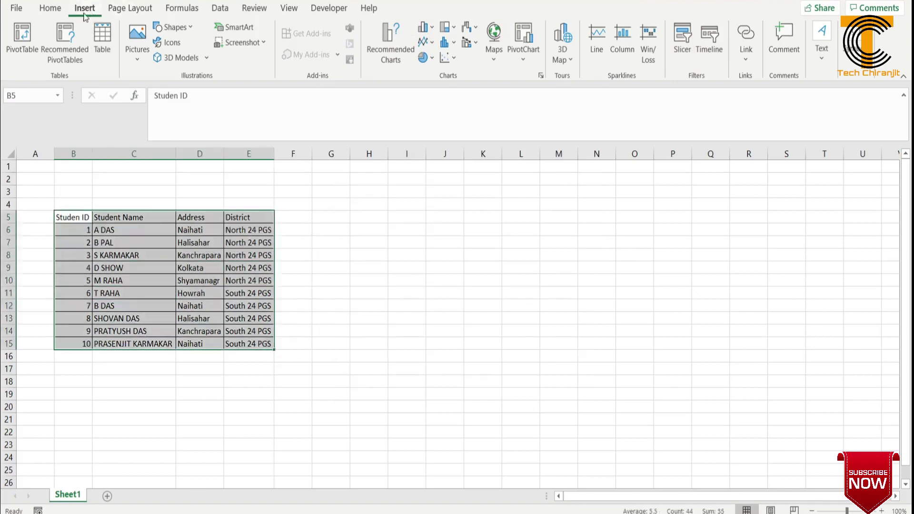
click(50, 9)
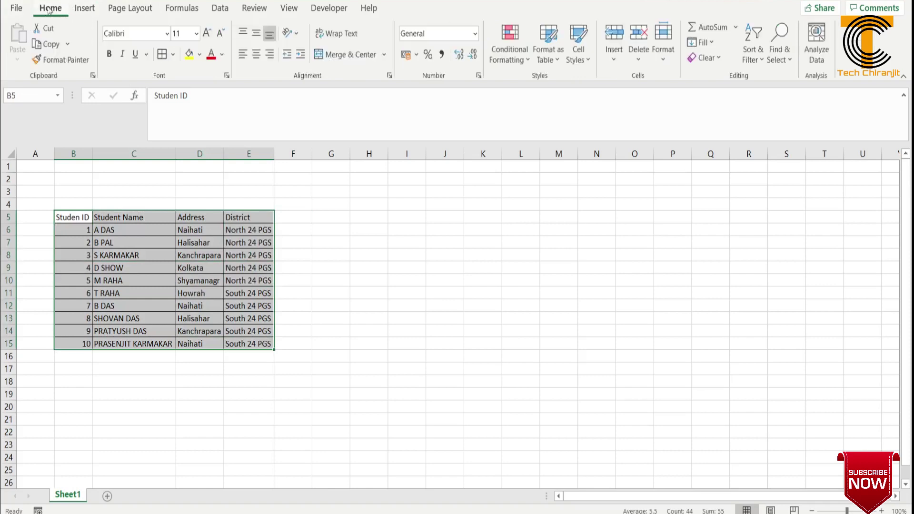
click(86, 9)
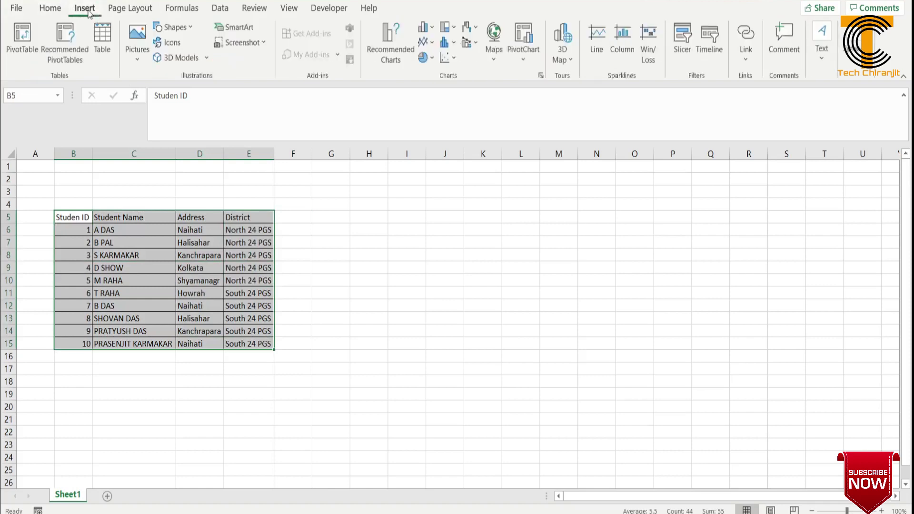
click(101, 40)
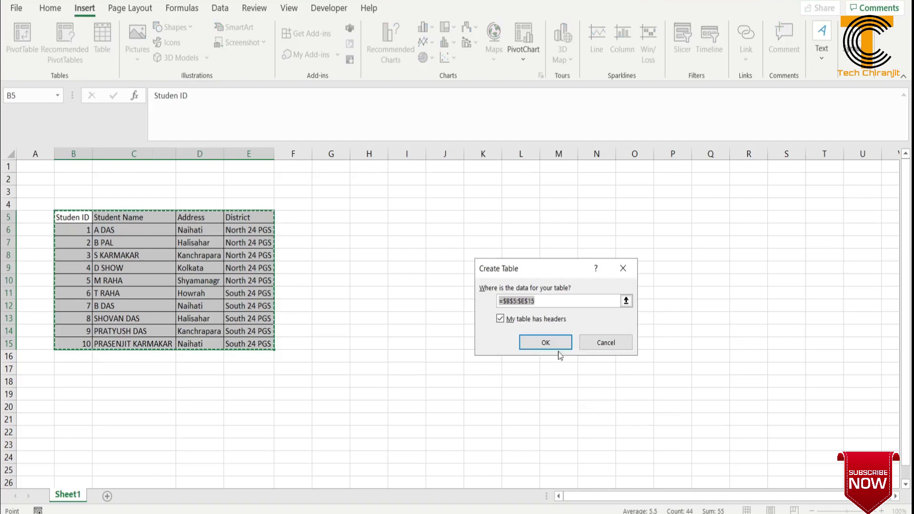
click(546, 342)
Click through cells of the new banded Table1 to check it, returning to Insert
click(219, 268)
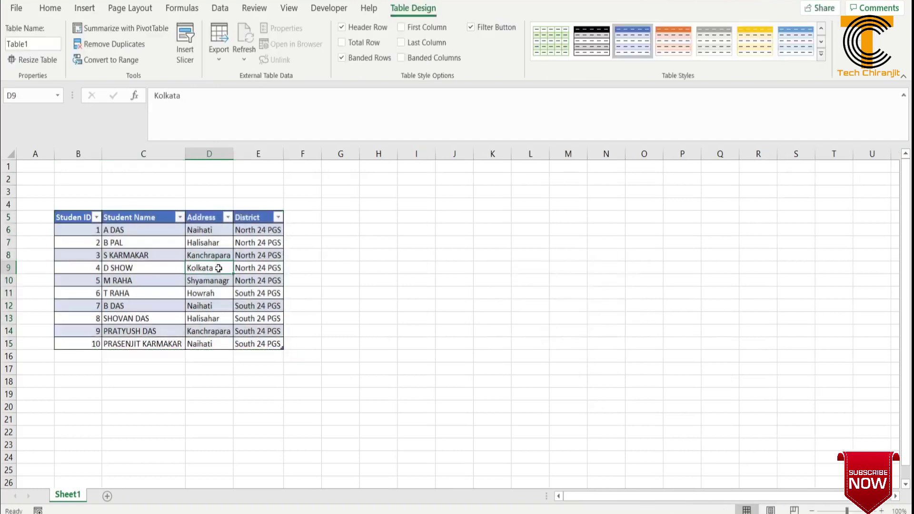
click(250, 267)
click(203, 281)
click(253, 279)
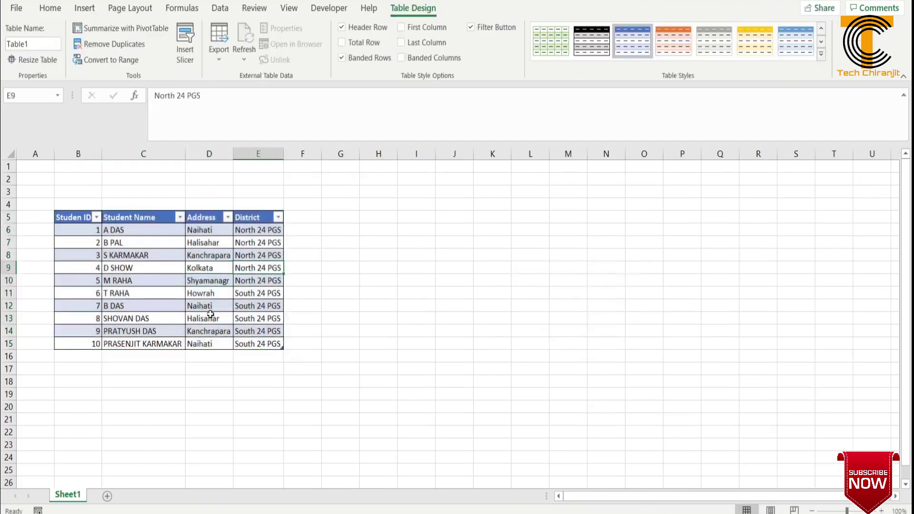
click(211, 315)
click(159, 276)
click(161, 318)
click(156, 267)
click(177, 306)
click(159, 267)
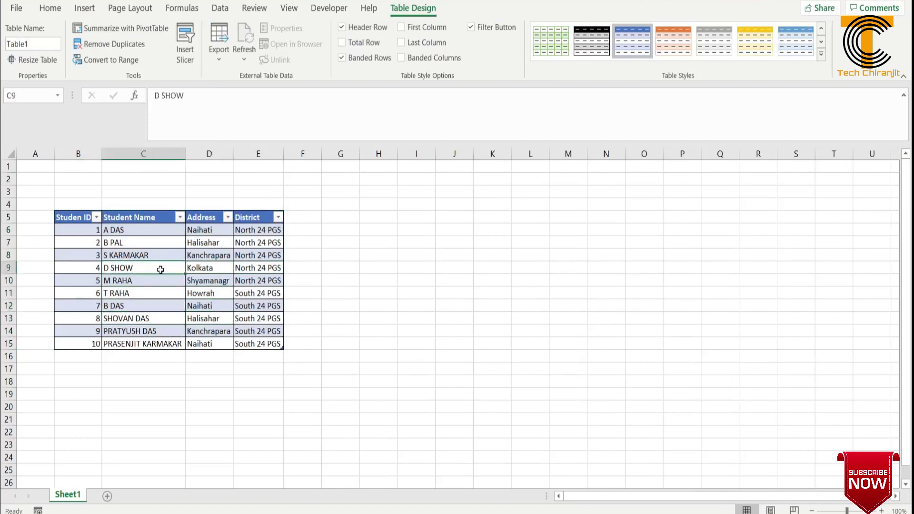
click(84, 8)
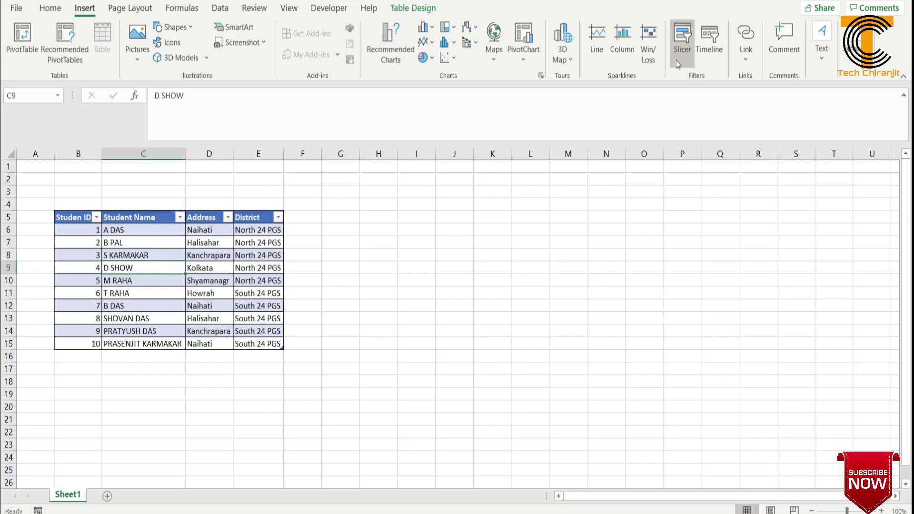
Insert slicers for the Address and District columns
click(682, 45)
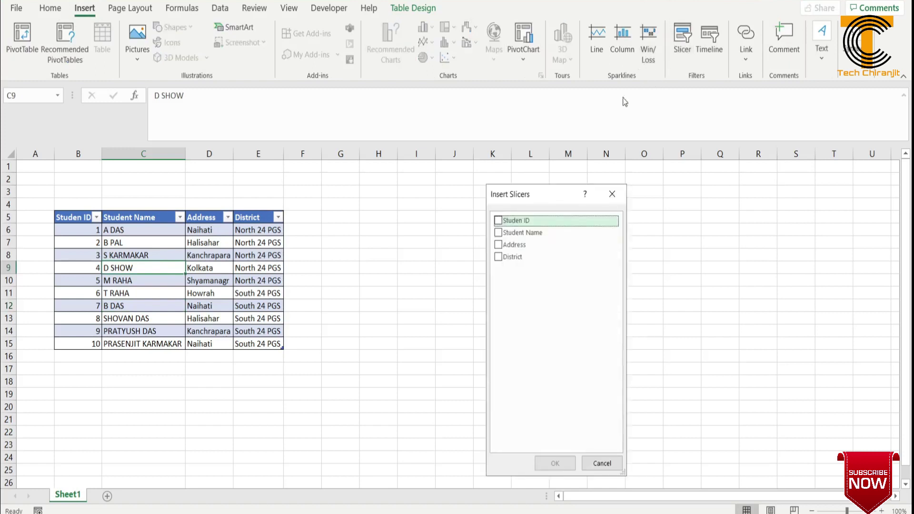
drag(530, 199, 579, 170)
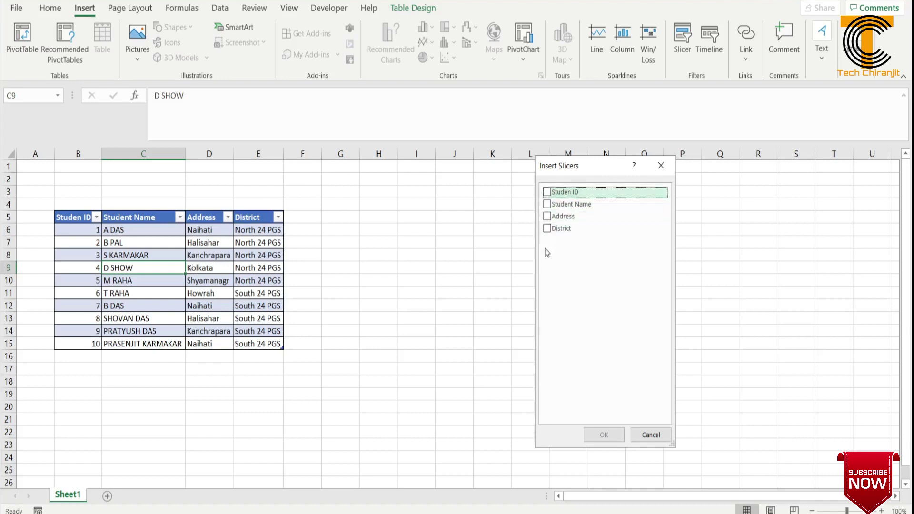
click(548, 216)
click(548, 228)
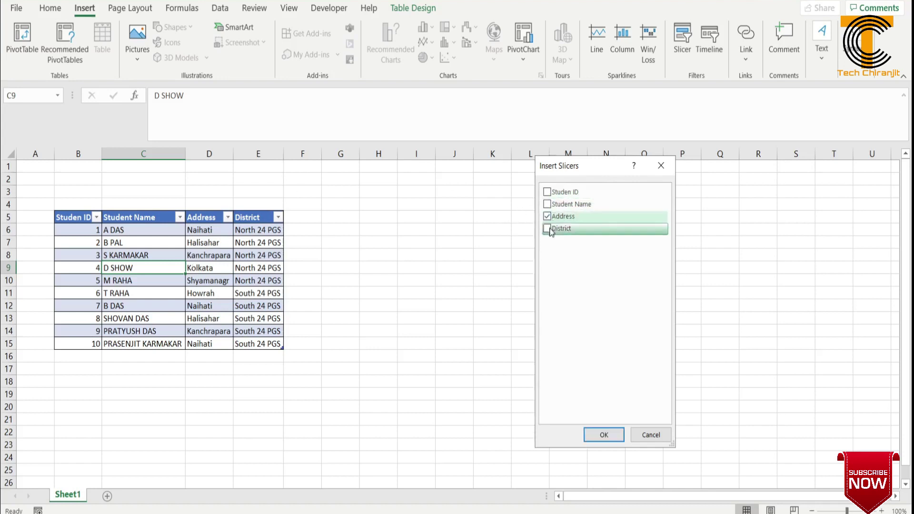
click(593, 436)
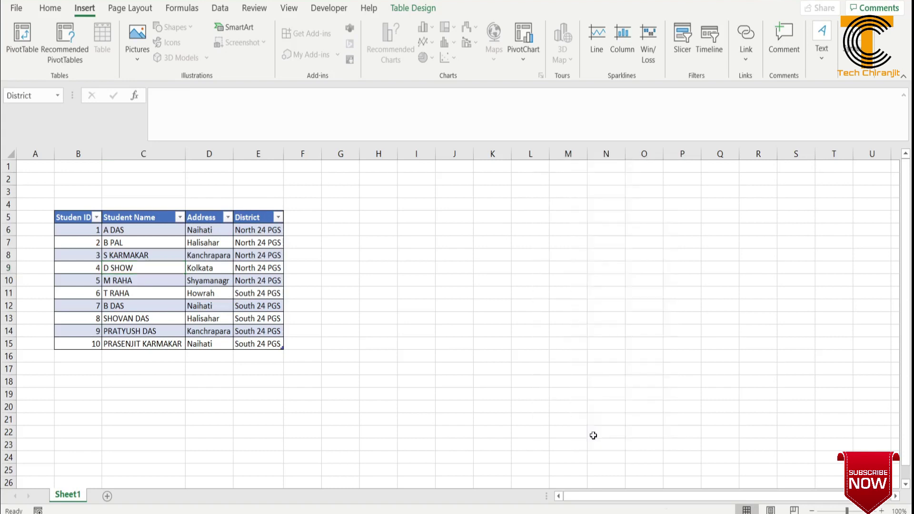
Position the Address and District slicers side by side to the right of the table
mouse_move(424, 236)
mouse_down()
mouse_move(158, 172)
mouse_move(347, 191)
mouse_up()
drag(486, 220, 477, 182)
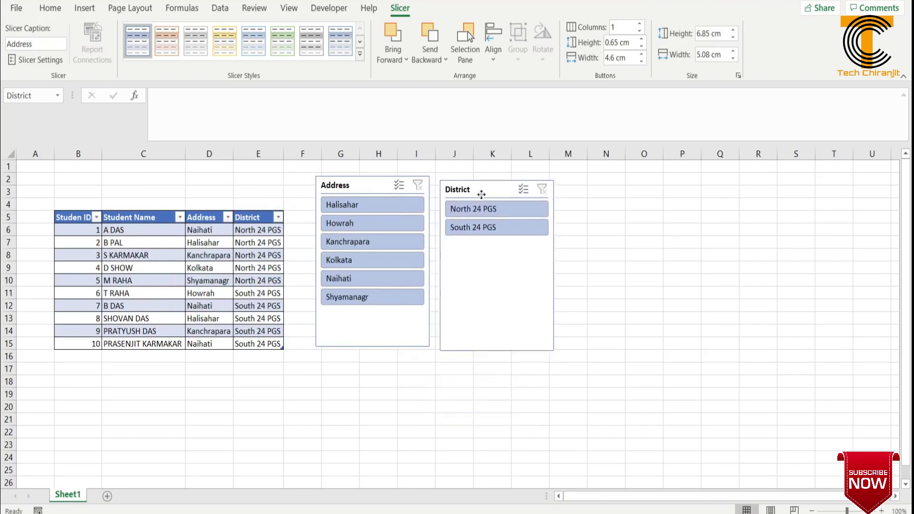
click(381, 184)
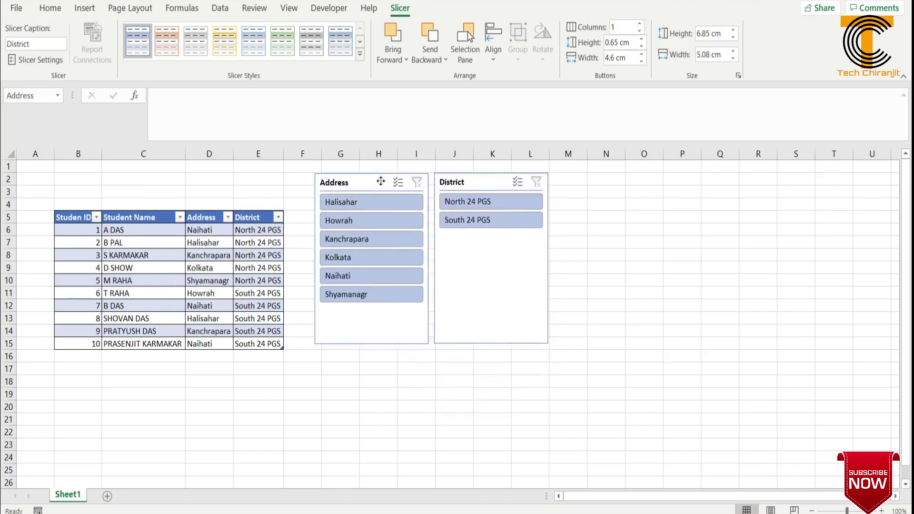
click(211, 221)
click(227, 218)
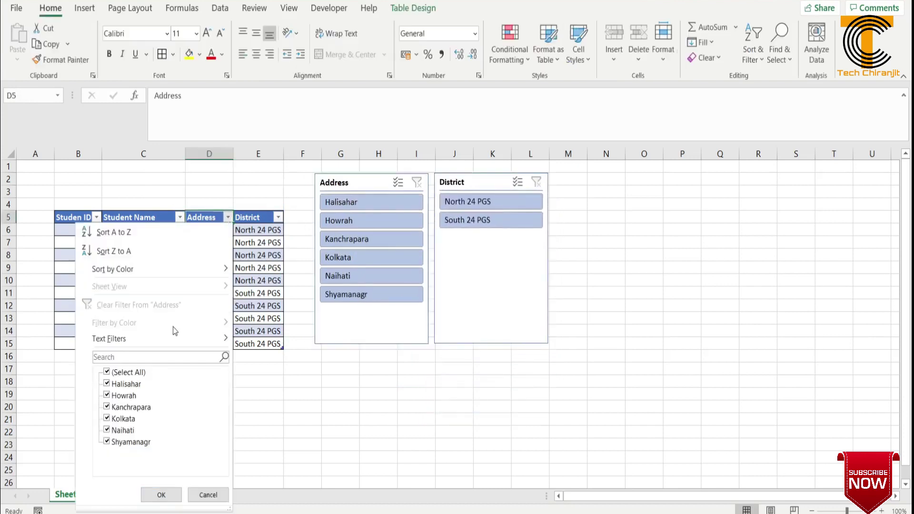
click(267, 322)
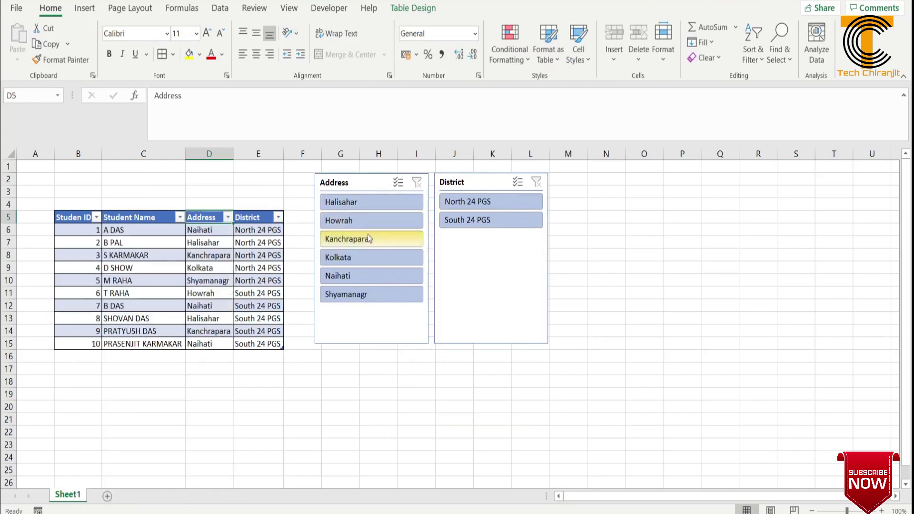
click(359, 205)
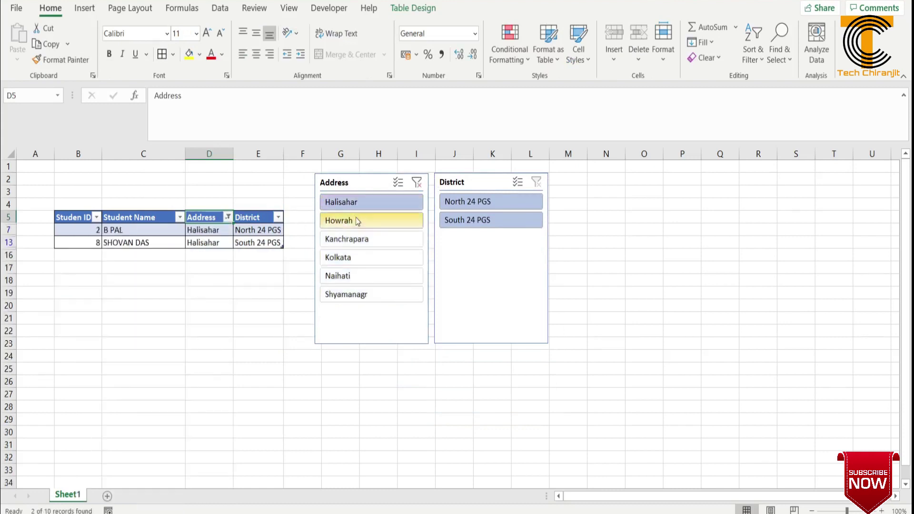
click(359, 220)
click(358, 240)
click(352, 257)
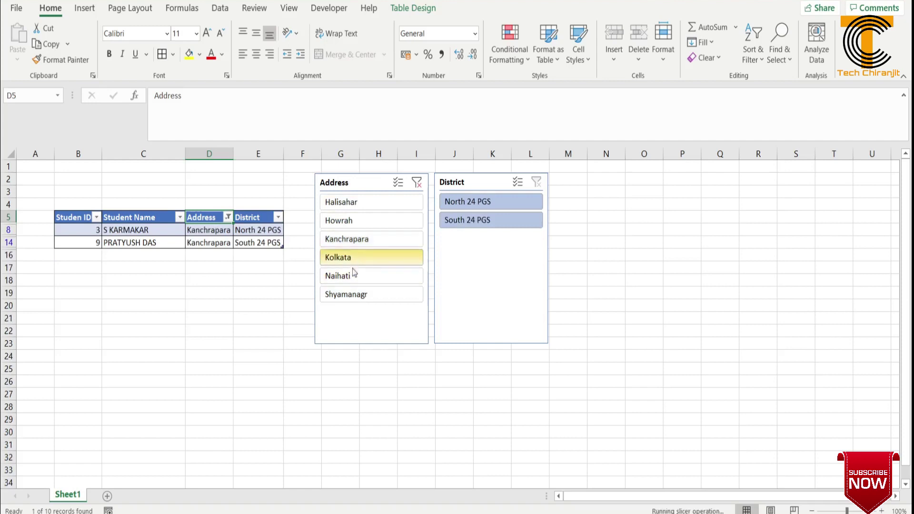
click(352, 276)
click(353, 293)
click(355, 275)
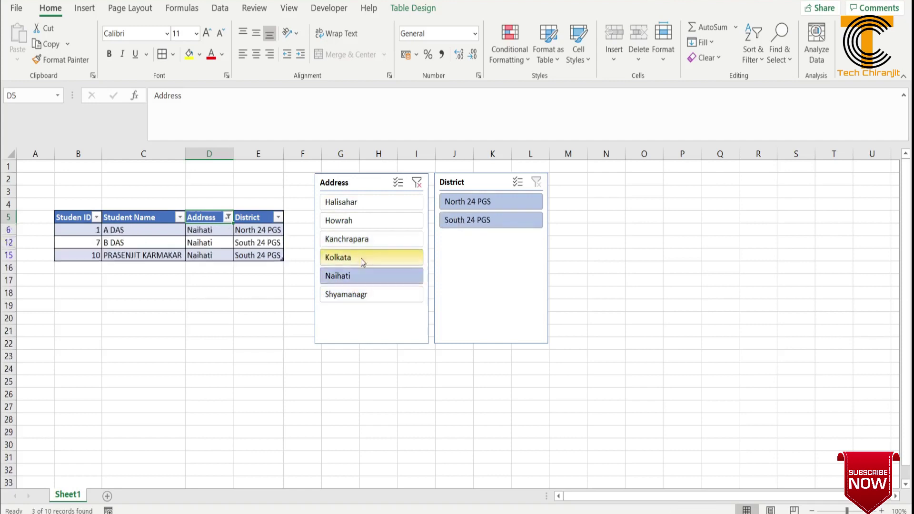
click(404, 220)
click(417, 182)
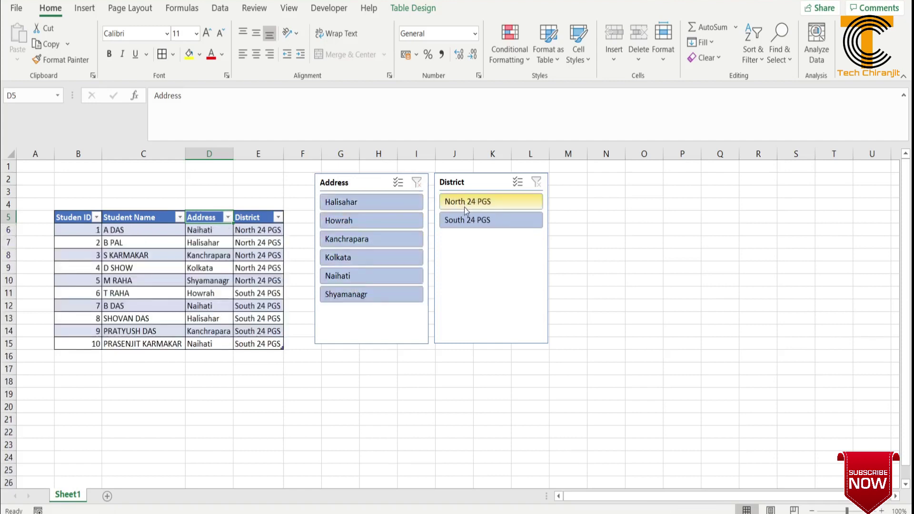
click(466, 204)
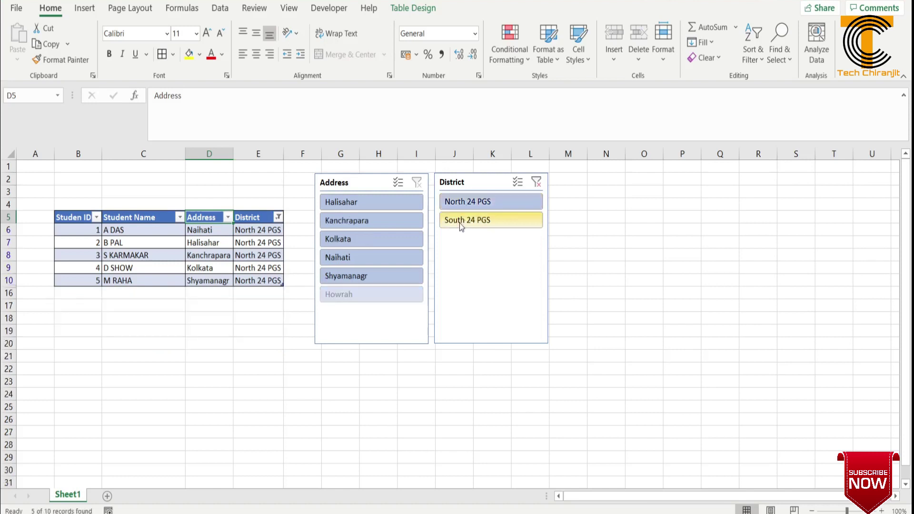
click(459, 223)
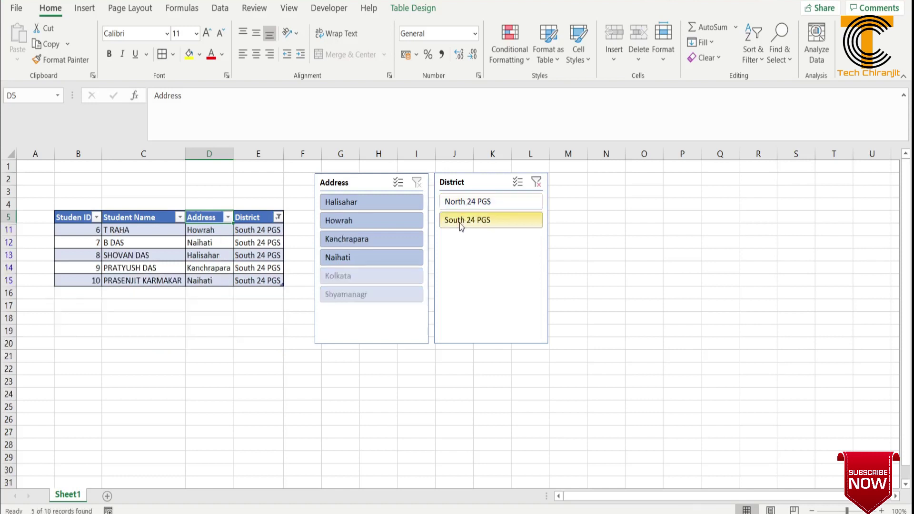
click(536, 182)
click(398, 223)
click(396, 240)
click(395, 259)
click(393, 277)
click(390, 299)
click(388, 240)
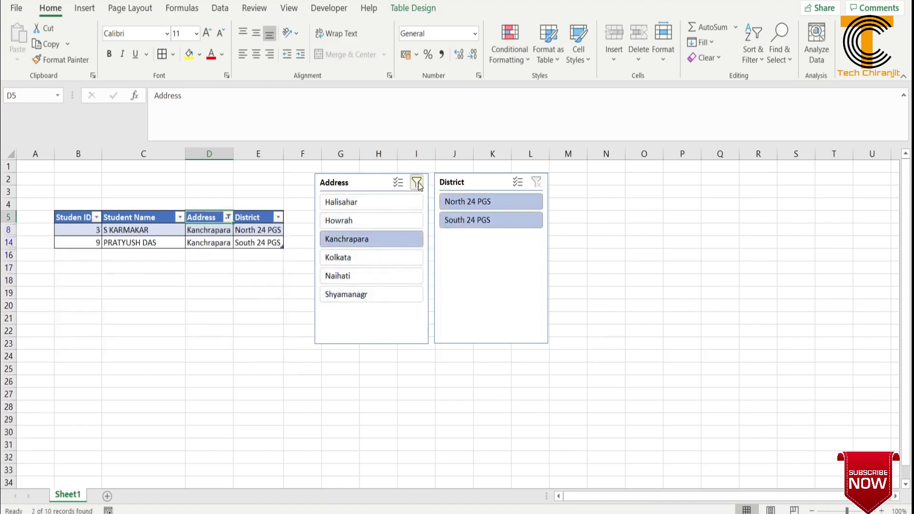
click(417, 181)
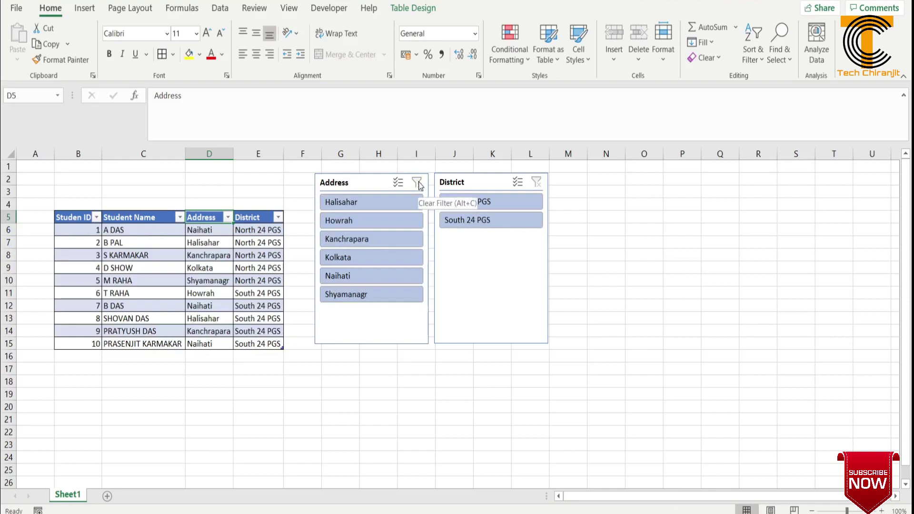